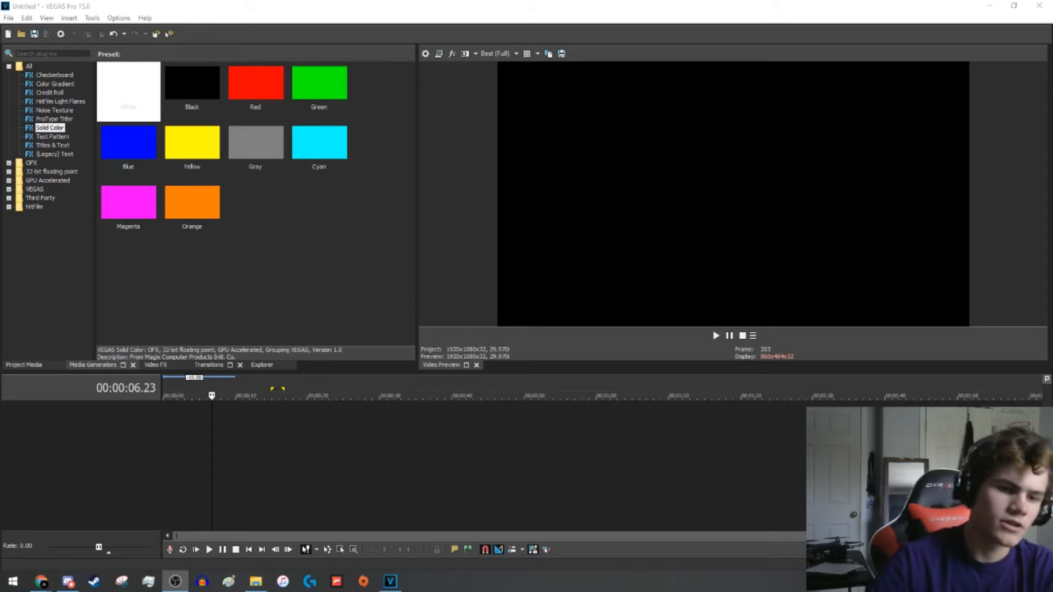
Add a white Solid Color event at the start of the timeline and close its generator window
left_click(24, 365)
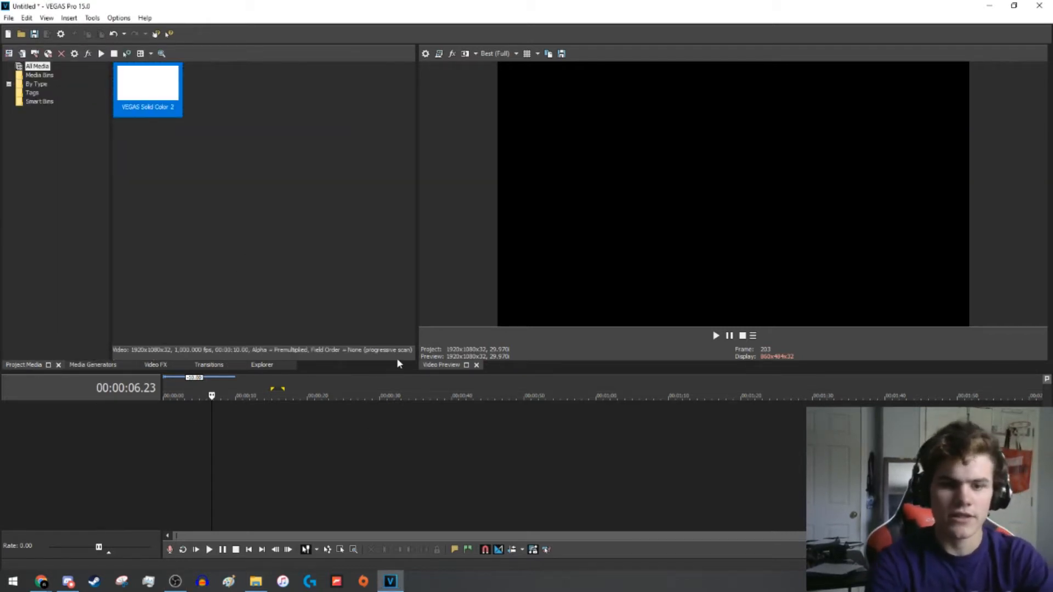
left_click(108, 366)
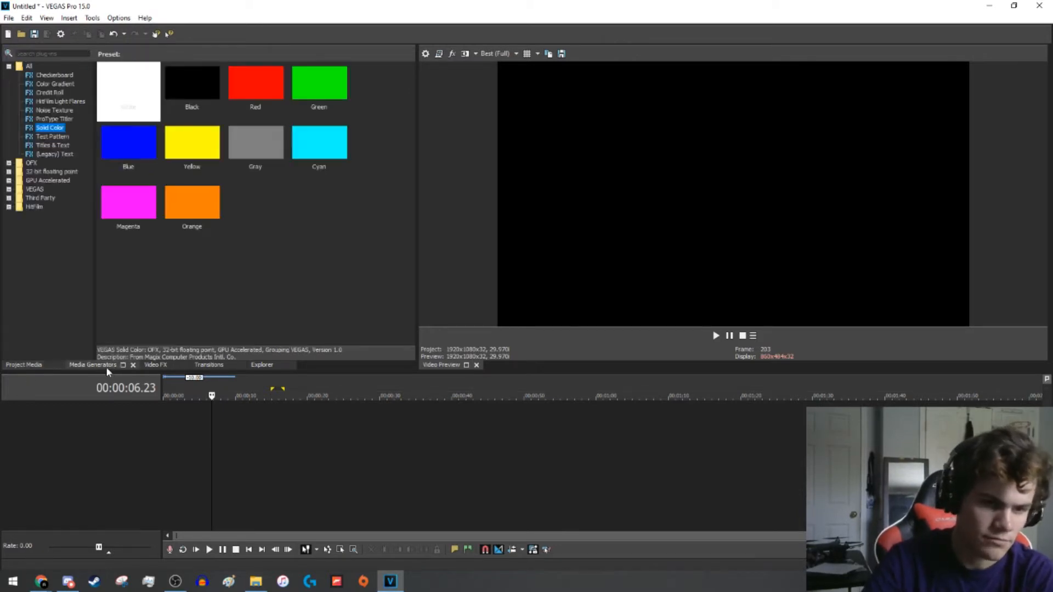
left_click(132, 94)
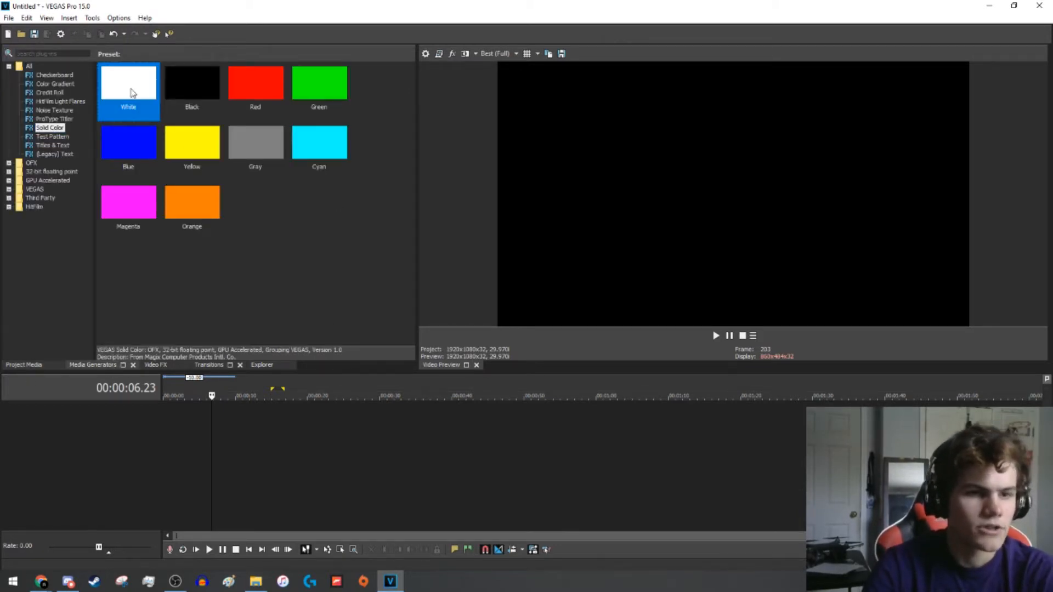
left_click(49, 128)
left_click_drag(136, 89, 156, 423)
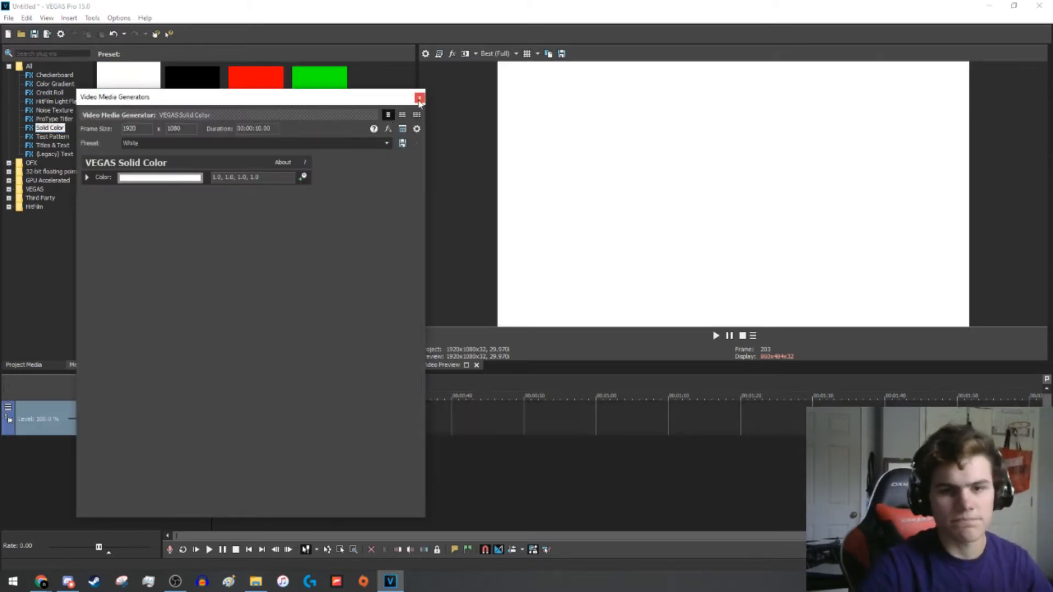
left_click(420, 98)
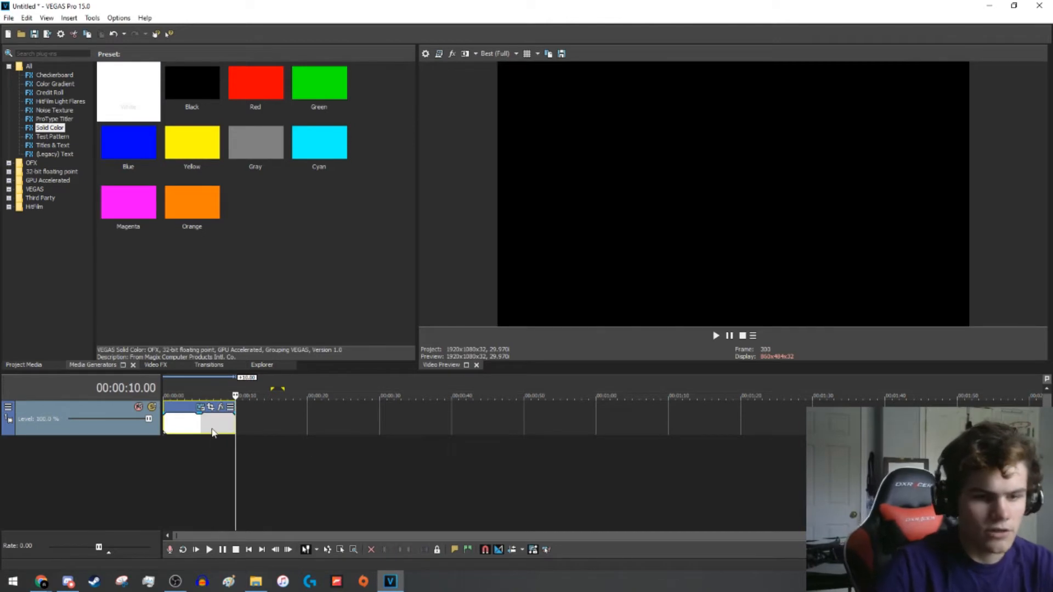
Insert an empty video track above the track holding the white solid colour
left_click(171, 443)
scroll(229, 442, "up", 4)
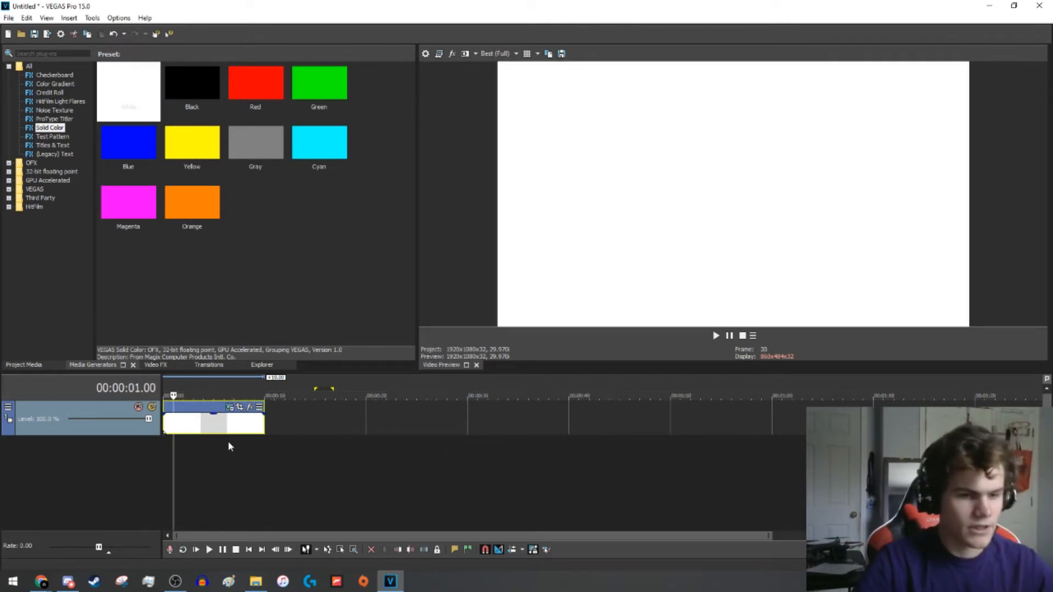
key("ctrl+shift+q")
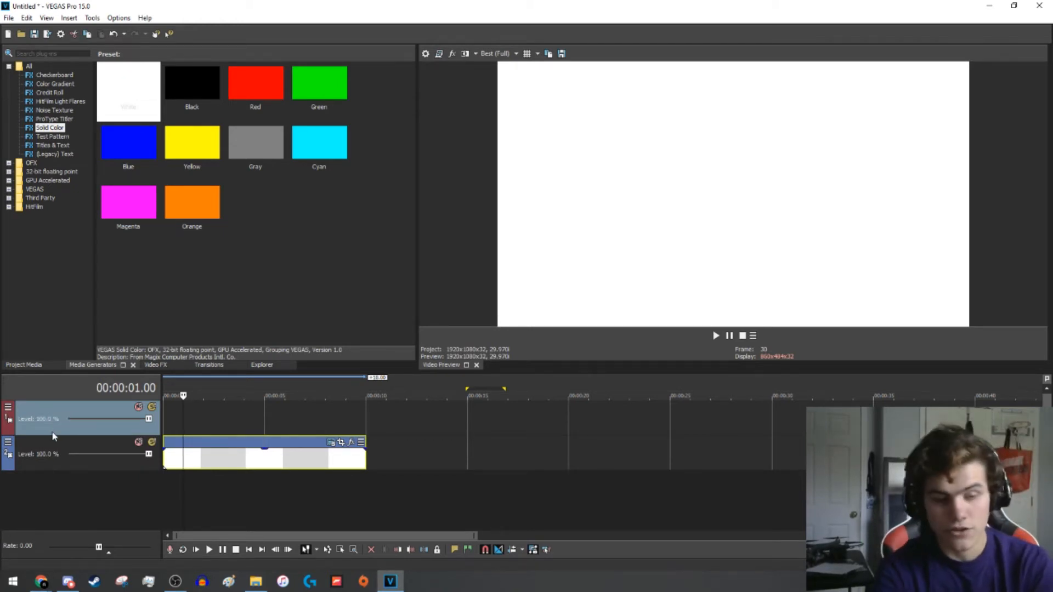
Play the timeline from its start to preview the white background, and stop playback
key("space")
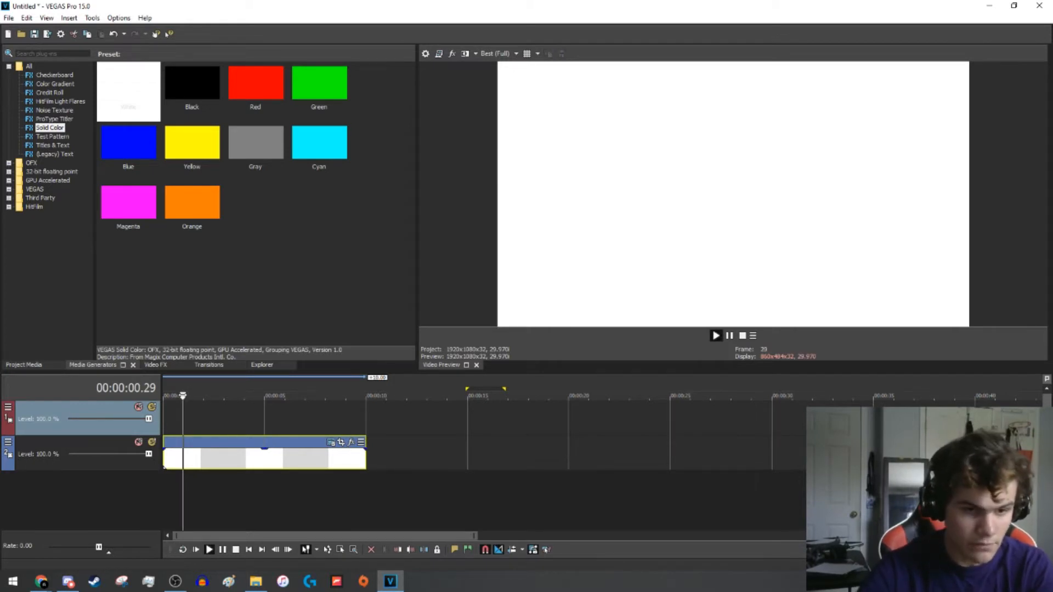
key("Return")
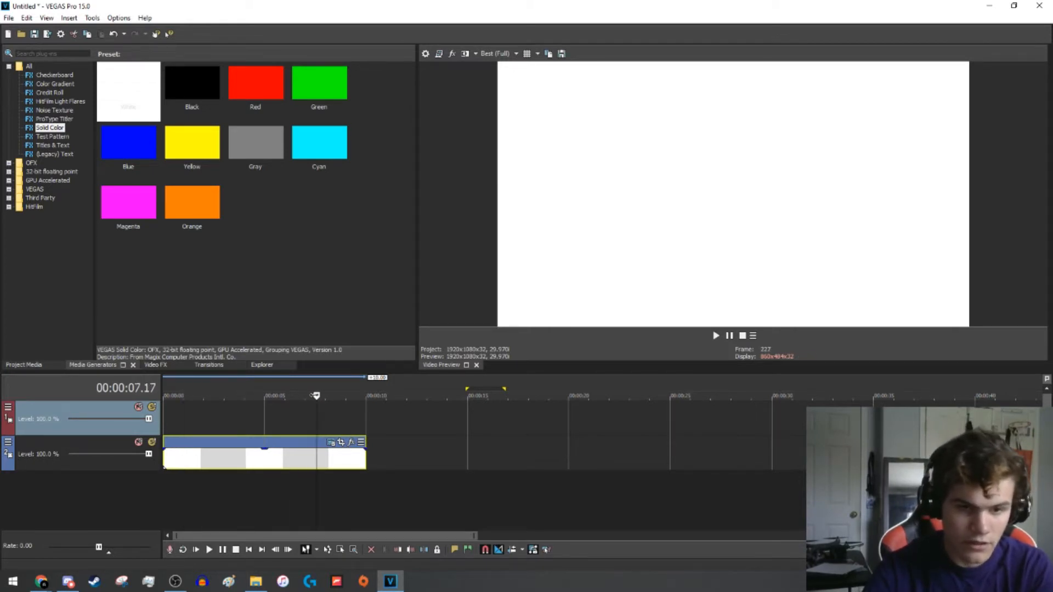
left_click(170, 416)
left_click(164, 419)
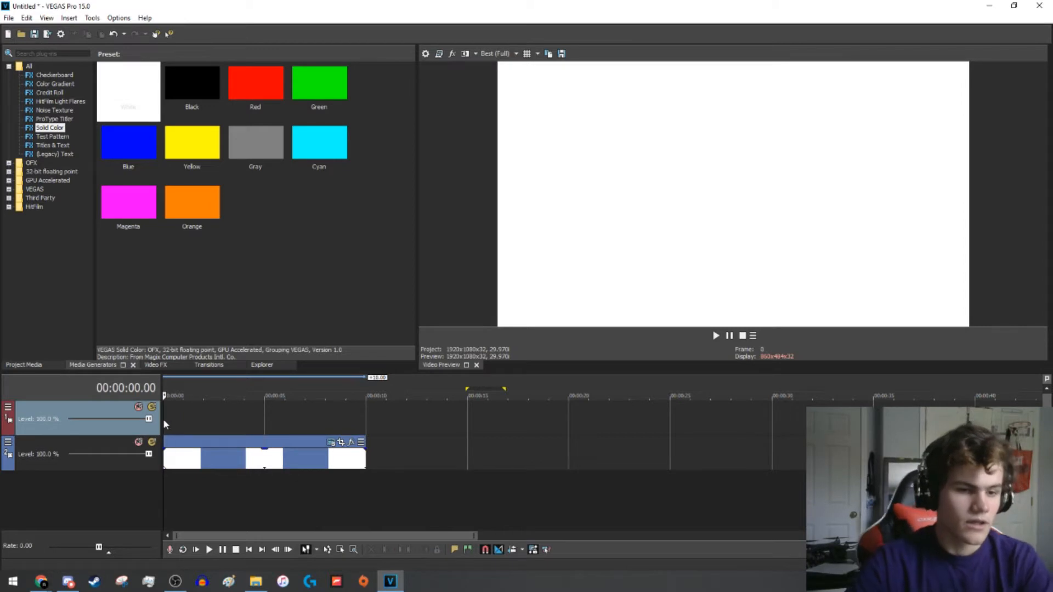
key("space")
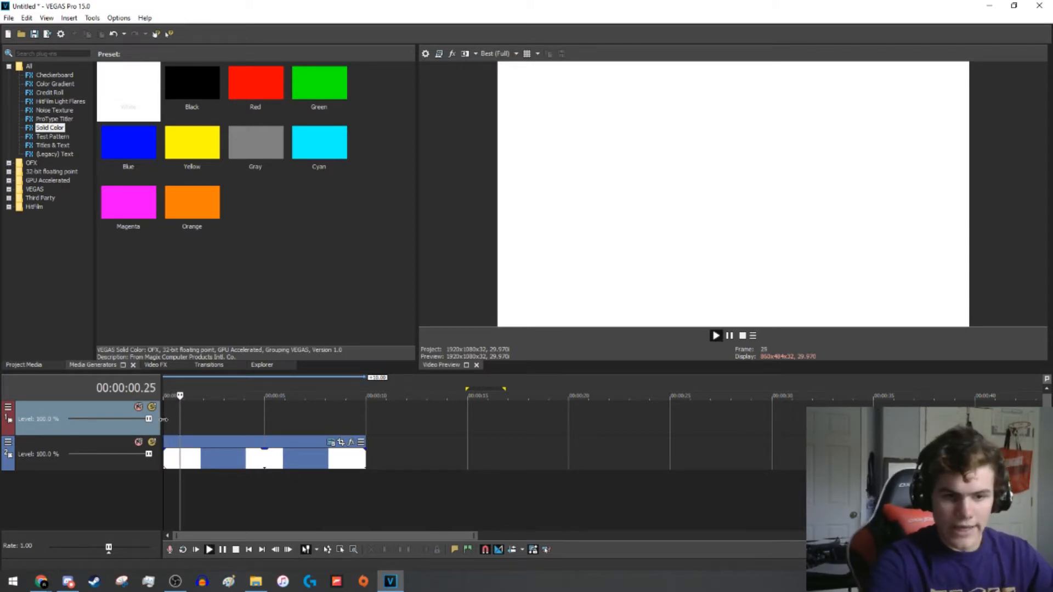
key("space")
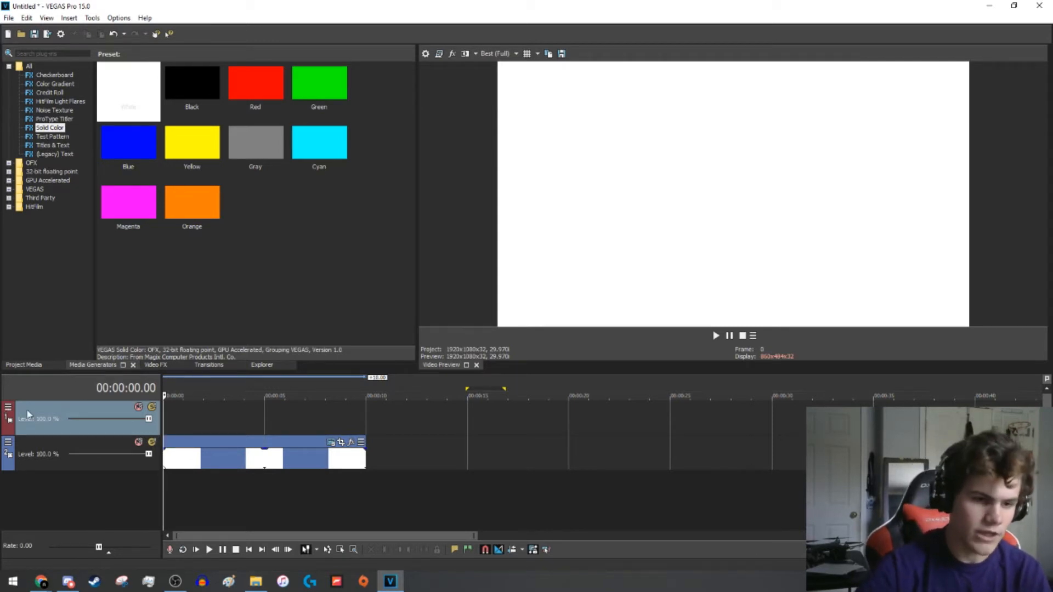
mouse_move(149, 455)
left_mouse_down()
mouse_move(46, 456)
mouse_move(151, 454)
left_mouse_up()
left_click(139, 443)
left_click(139, 442)
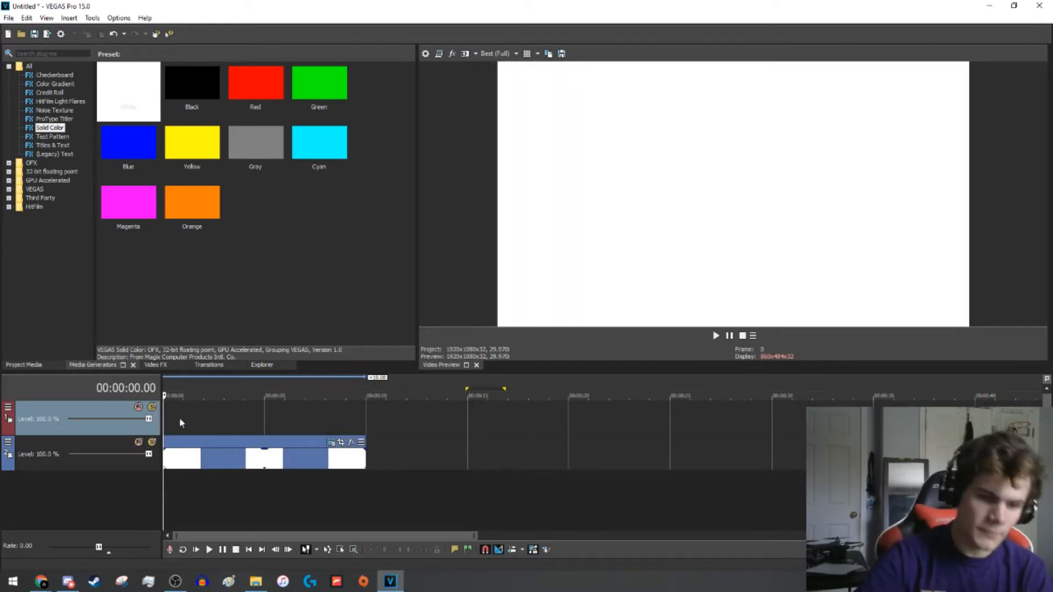
Place the logo image IMG_4313.PNG from File Explorer at the start of the upper video track and preview it
left_click(256, 582)
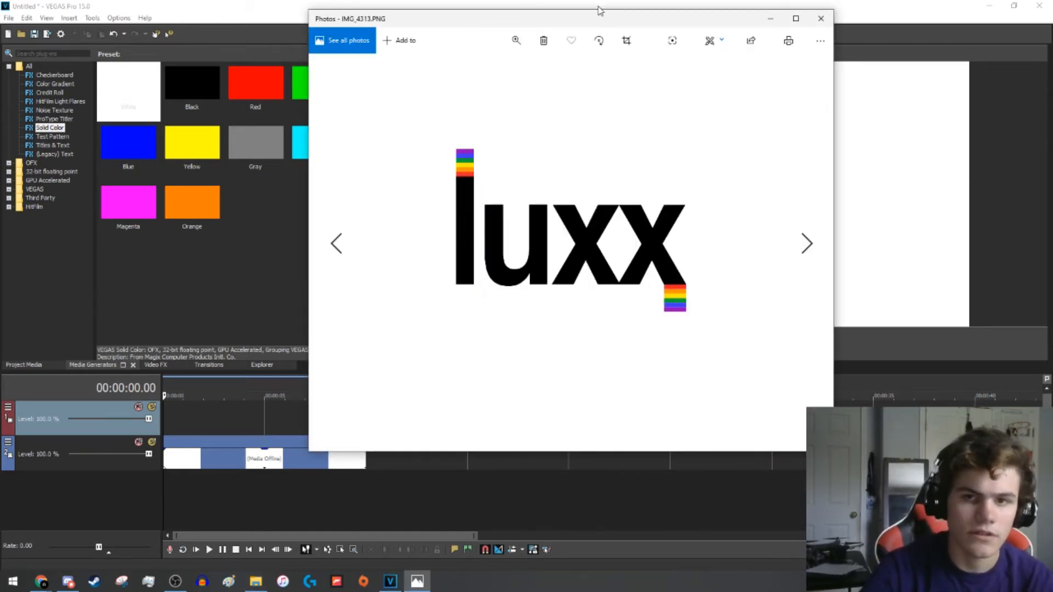
left_click(640, 14)
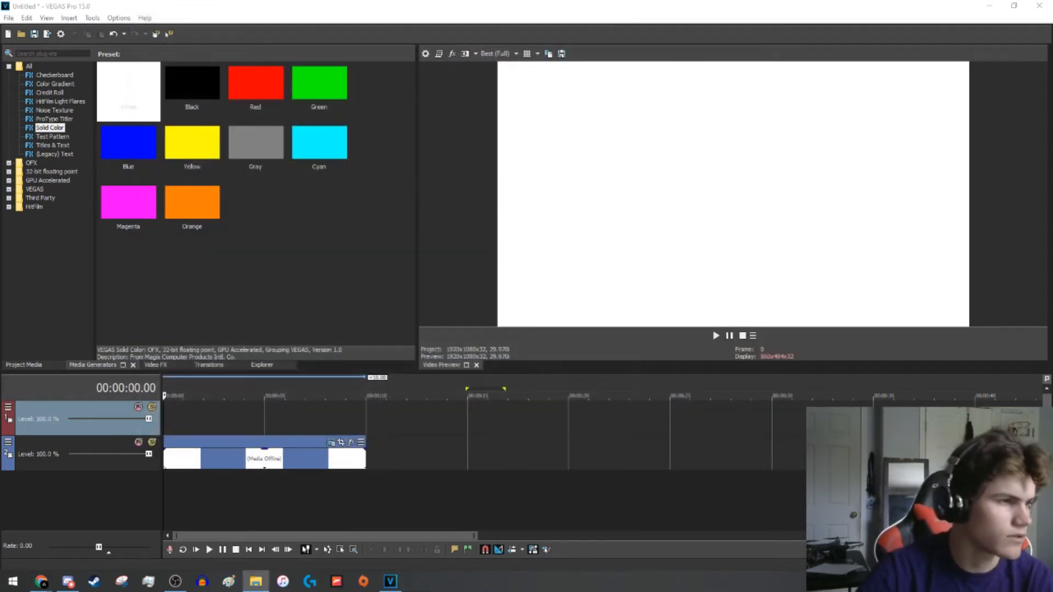
left_click_drag(303, 303, 165, 421)
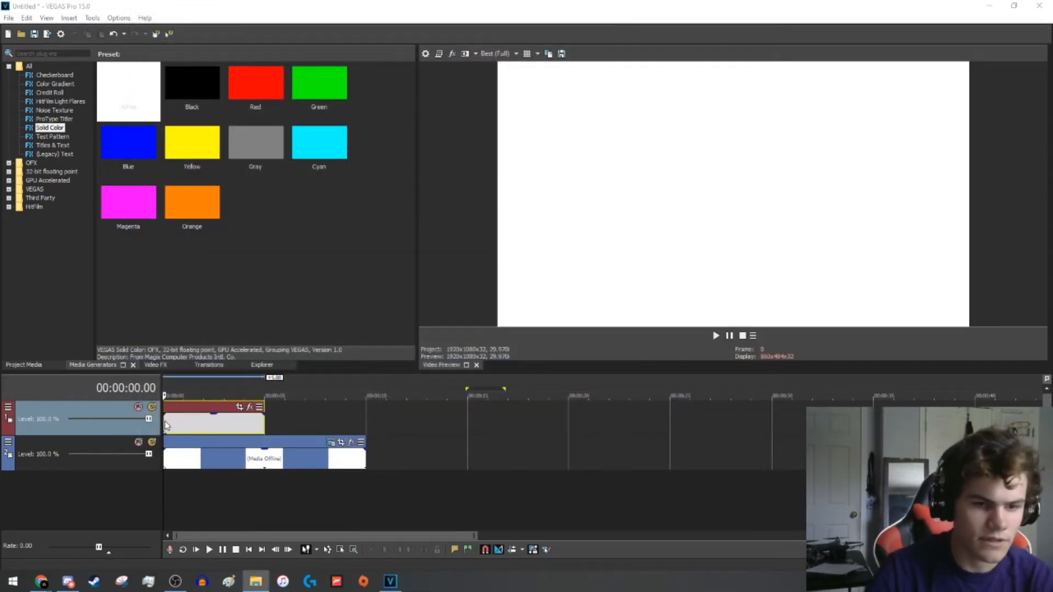
left_click(206, 423)
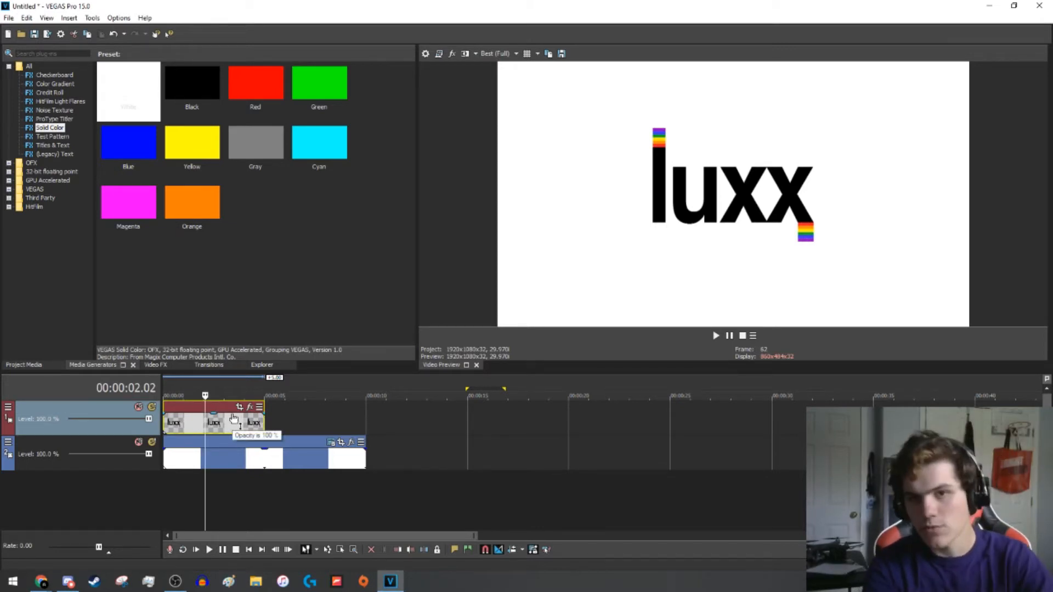
Open Track Motion for the logo track and move its window clear of the logo in the video preview
left_click(9, 407)
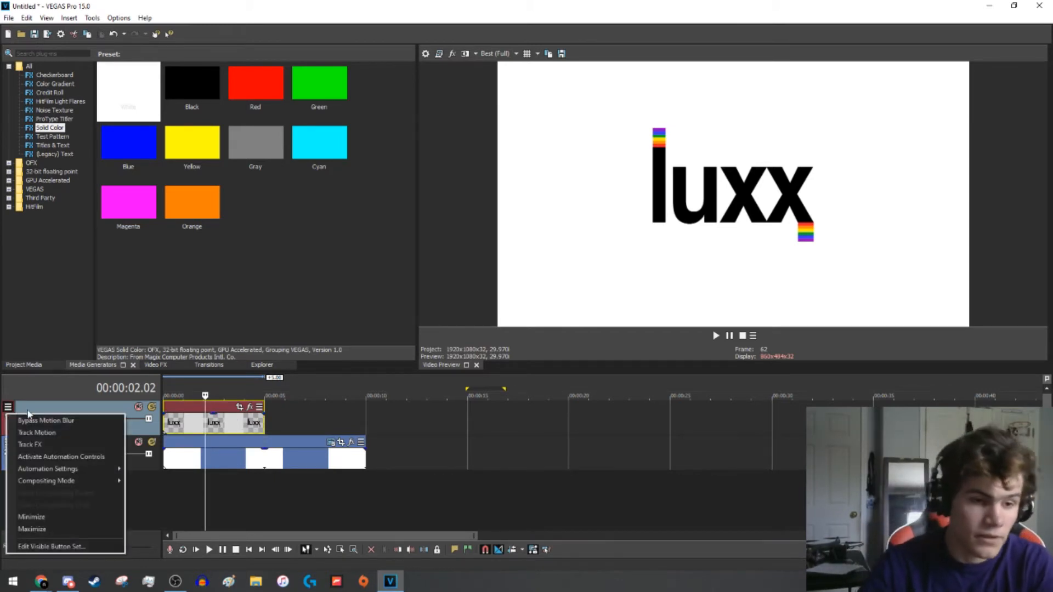
left_click(55, 435)
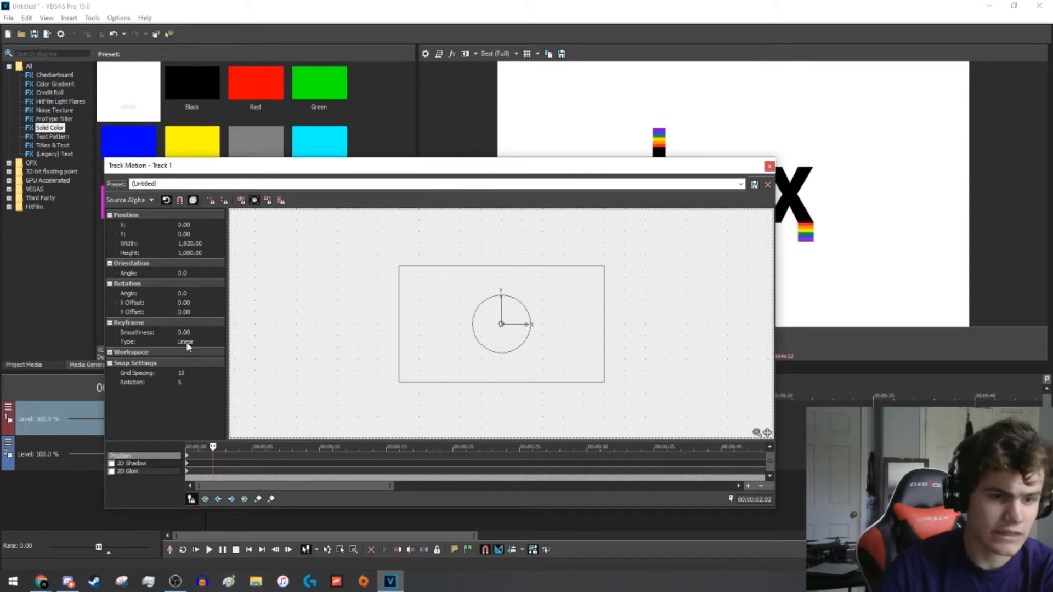
left_click(111, 353)
left_click(110, 353)
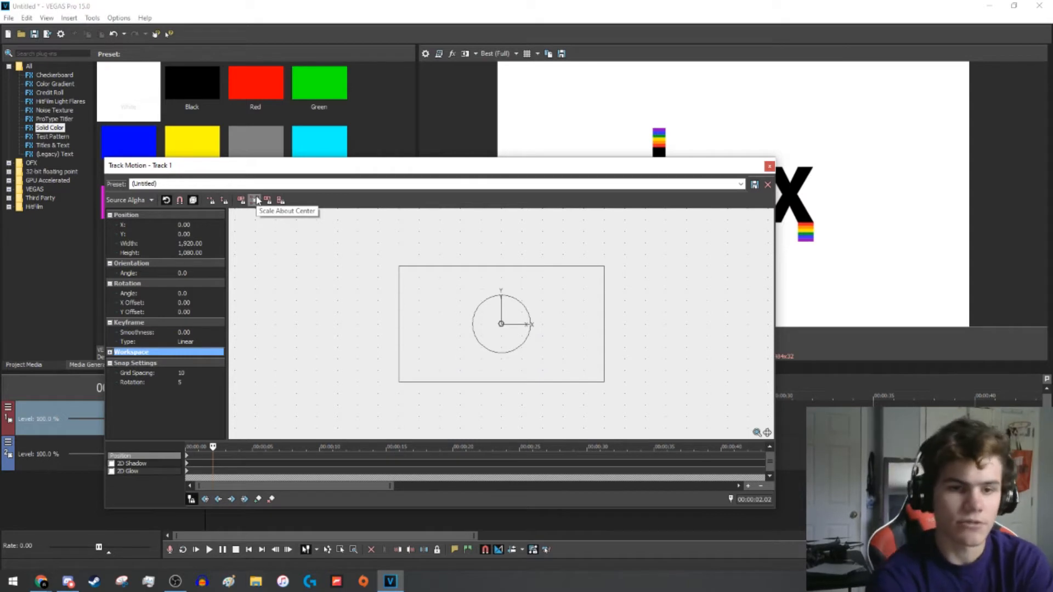
left_click_drag(373, 174, 286, 260)
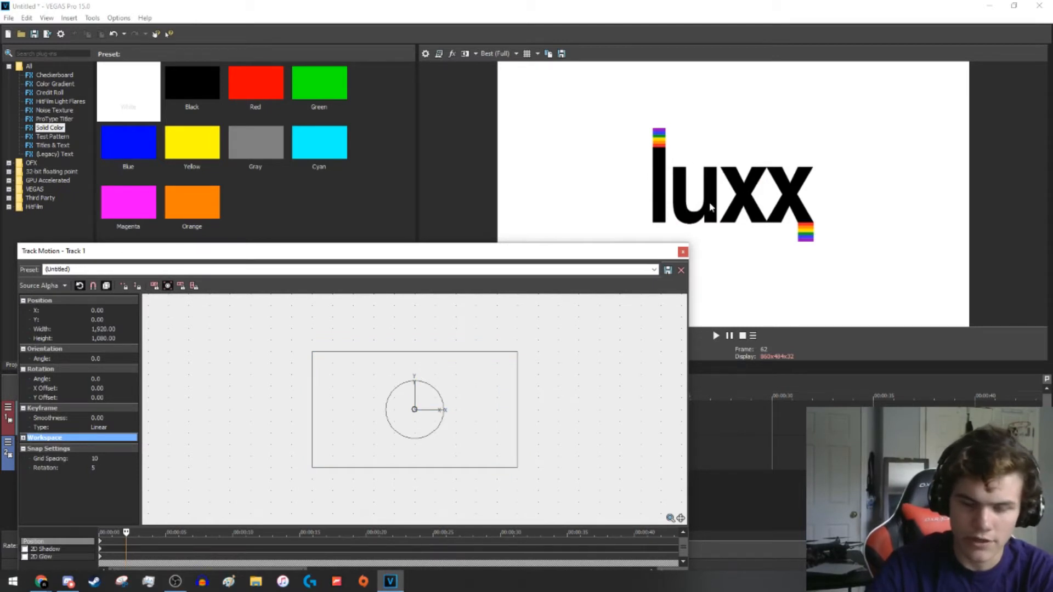
Try scaling the logo track's frame with X and Y movement prevented, and restore the frame
left_click(137, 286)
left_click(124, 285)
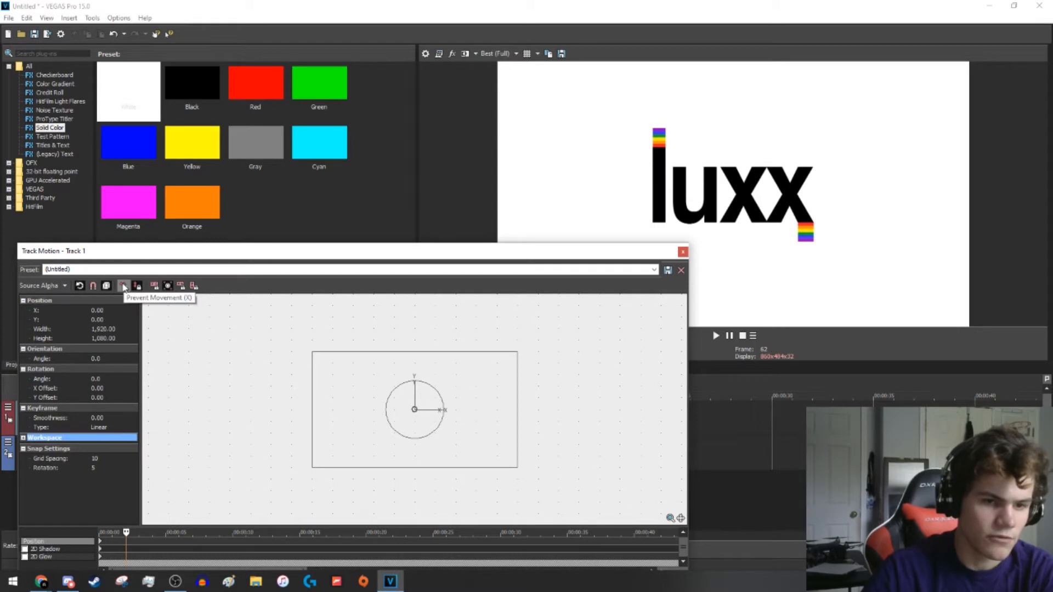
left_click(467, 414)
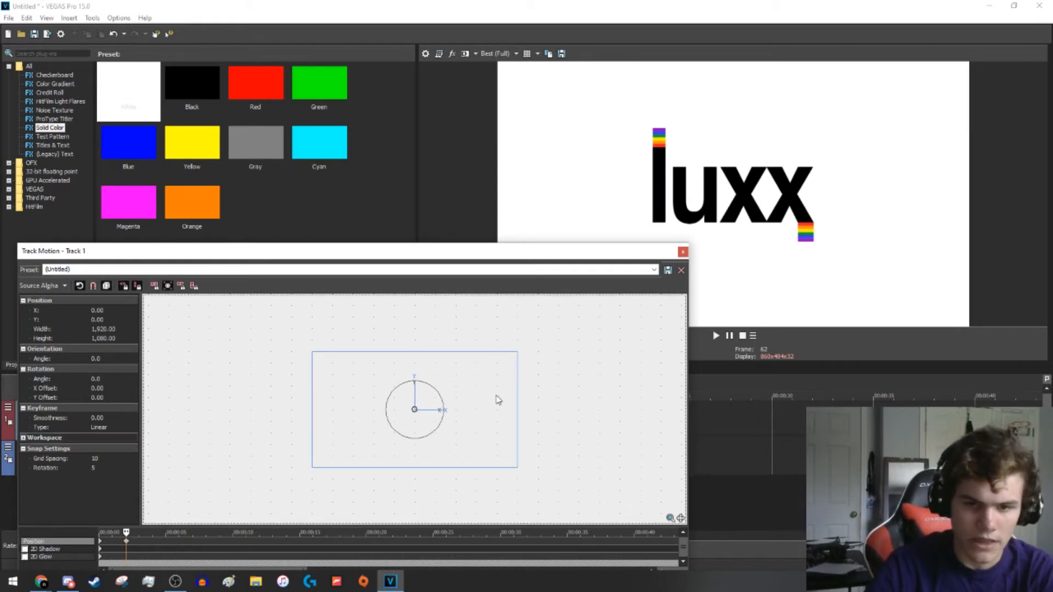
left_click_drag(517, 352, 488, 346)
right_click(454, 386)
left_click(483, 407)
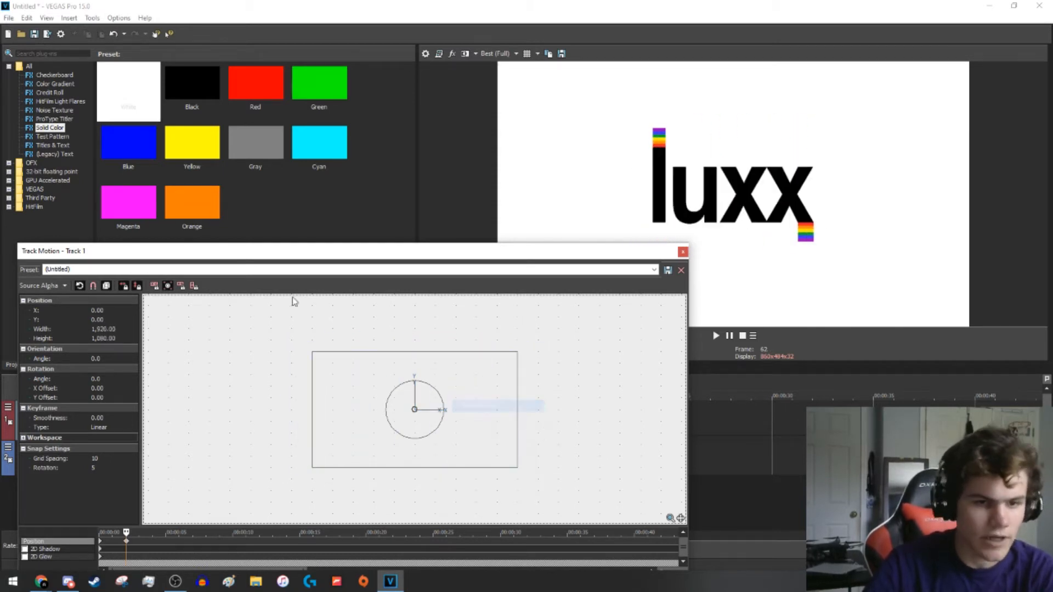
Allow X and Y movement again, try scaling the frame with X scaling prevented, and restore it
left_click(137, 286)
left_click(124, 286)
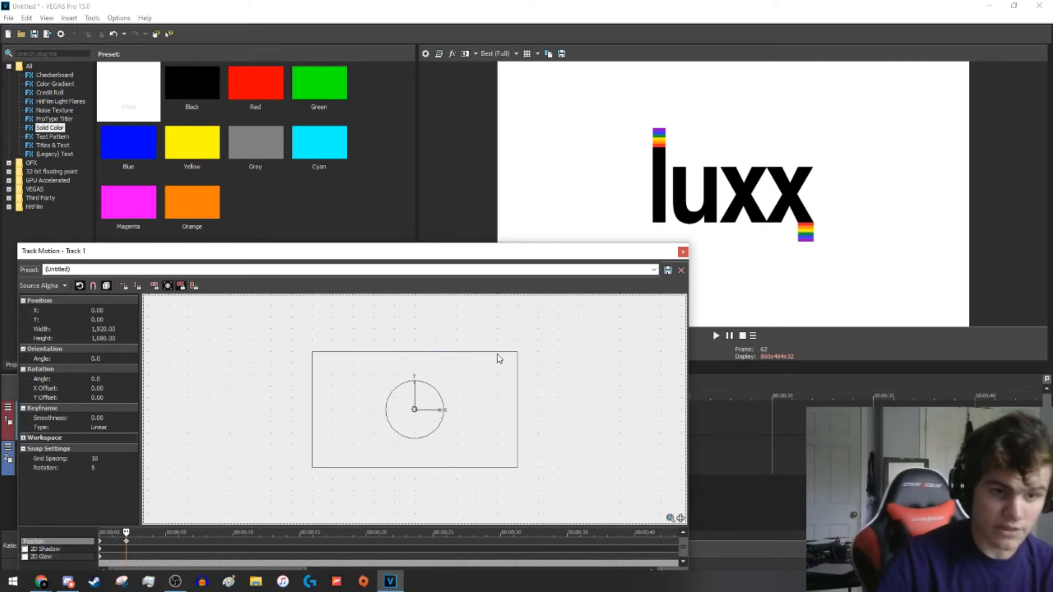
left_click_drag(517, 353, 516, 419)
right_click(417, 344)
left_click(433, 358)
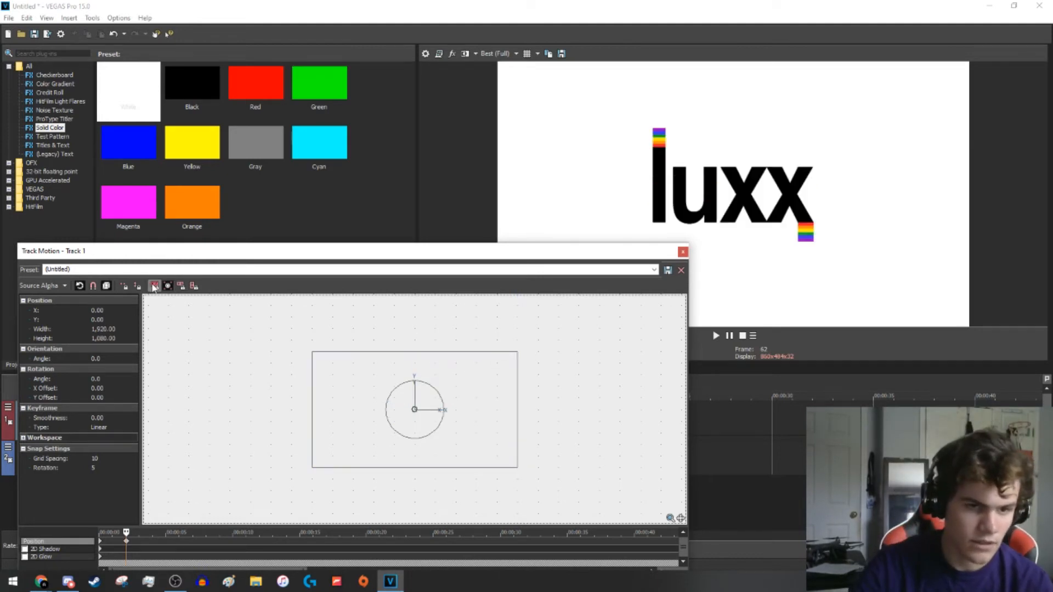
Try scaling the logo track's frame from its corner, restore it, and close Track Motion
left_click_drag(518, 354, 540, 339)
right_click(495, 384)
left_click(516, 406)
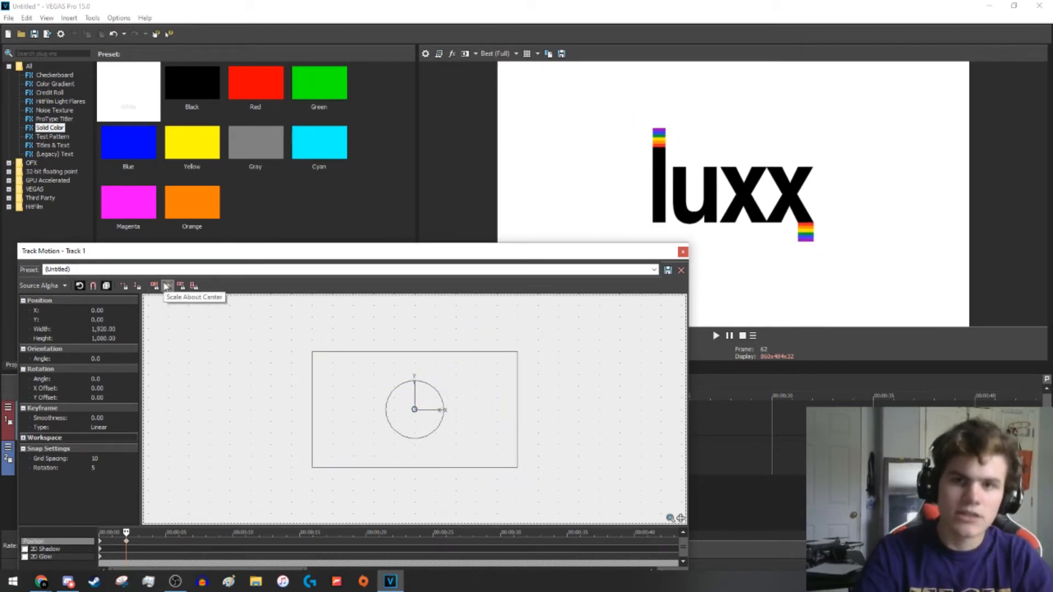
left_click(682, 252)
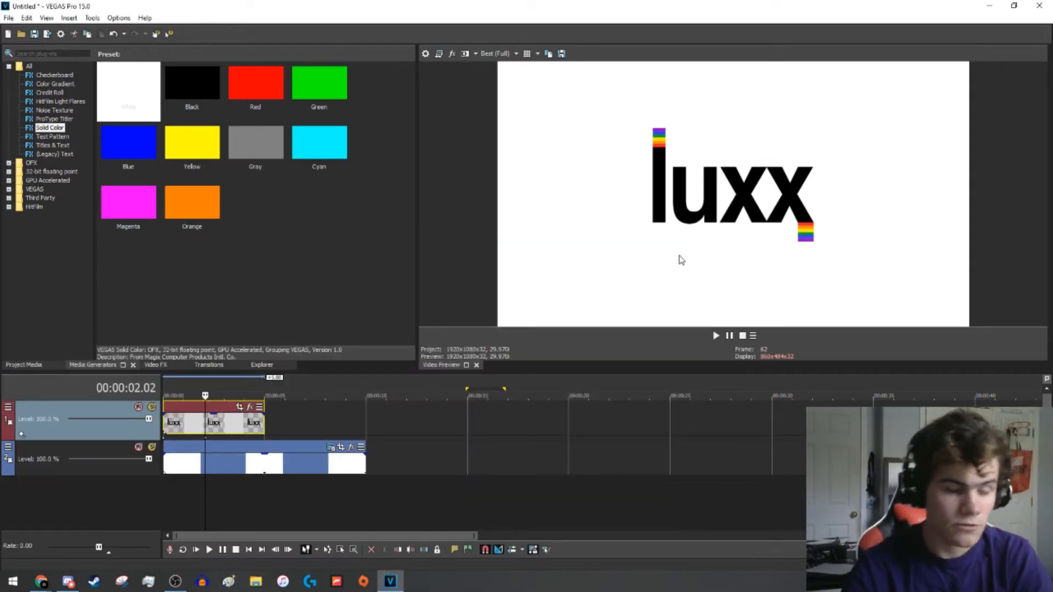
Set the logo track's compositing mode to 3D Source Alpha
left_click(7, 408)
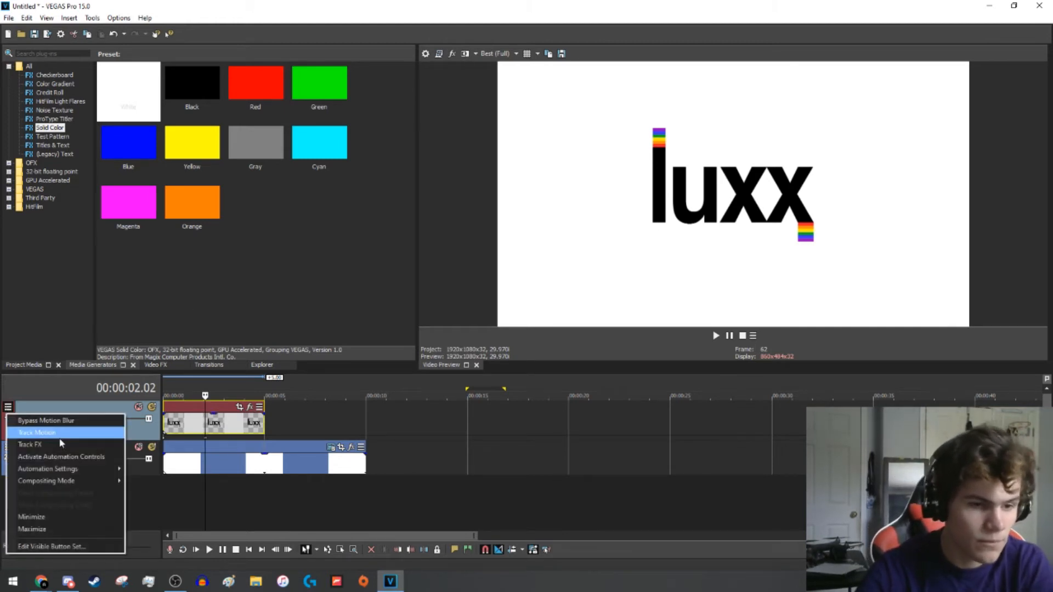
mouse_move(78, 483)
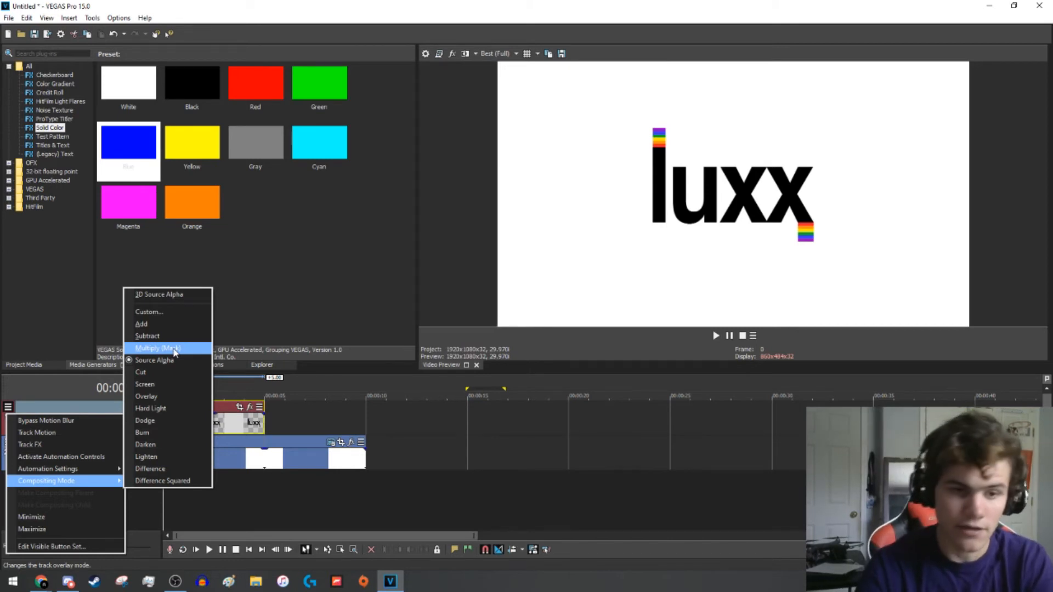
left_click(174, 294)
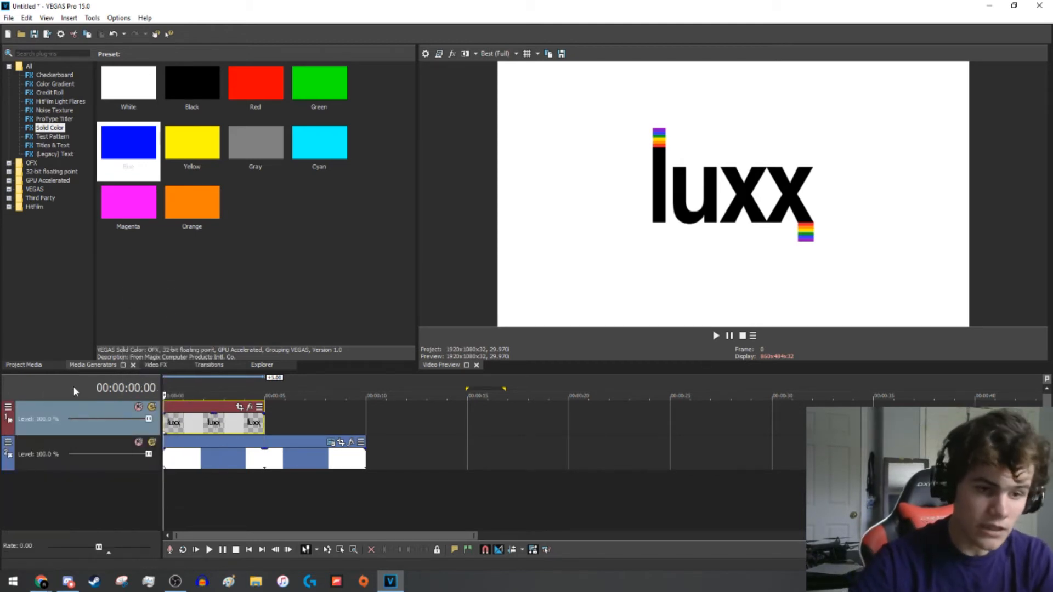
Open Track Motion for the 3D logo track and enlarge its window to show all the views
left_click(9, 407)
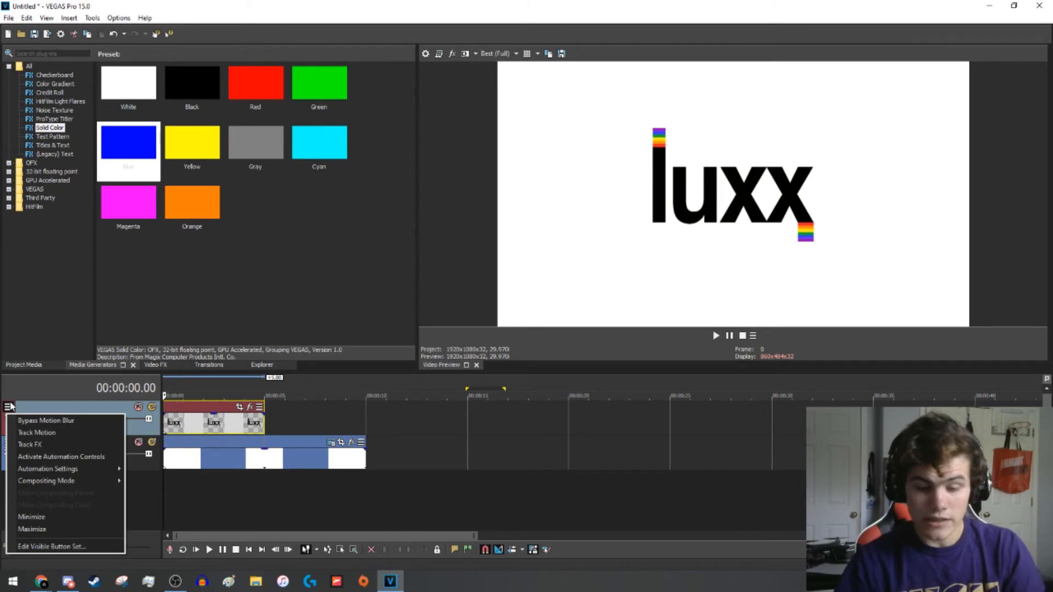
left_click(41, 434)
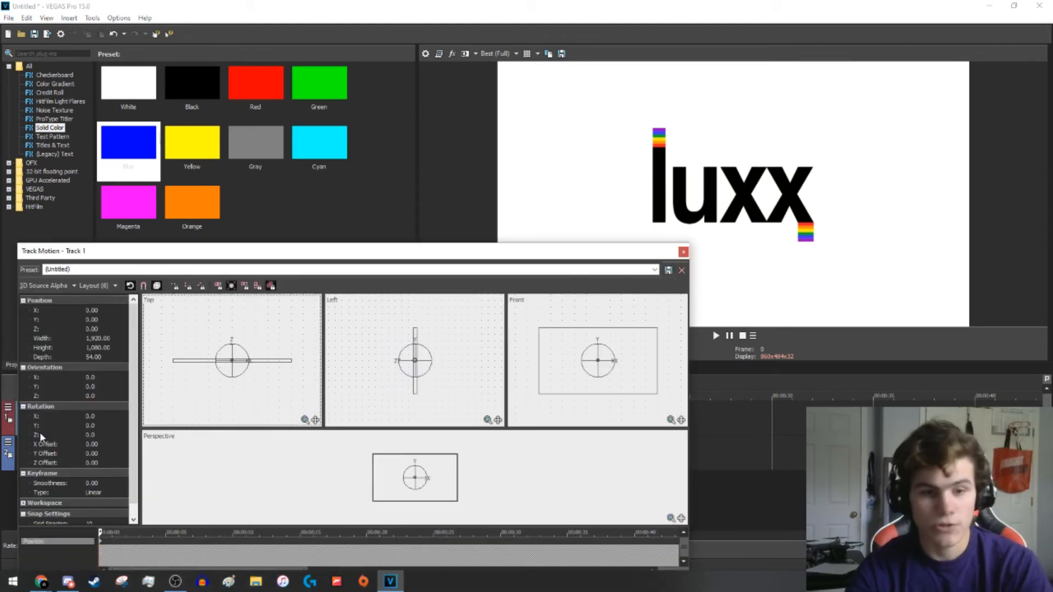
left_click_drag(379, 255, 357, 101)
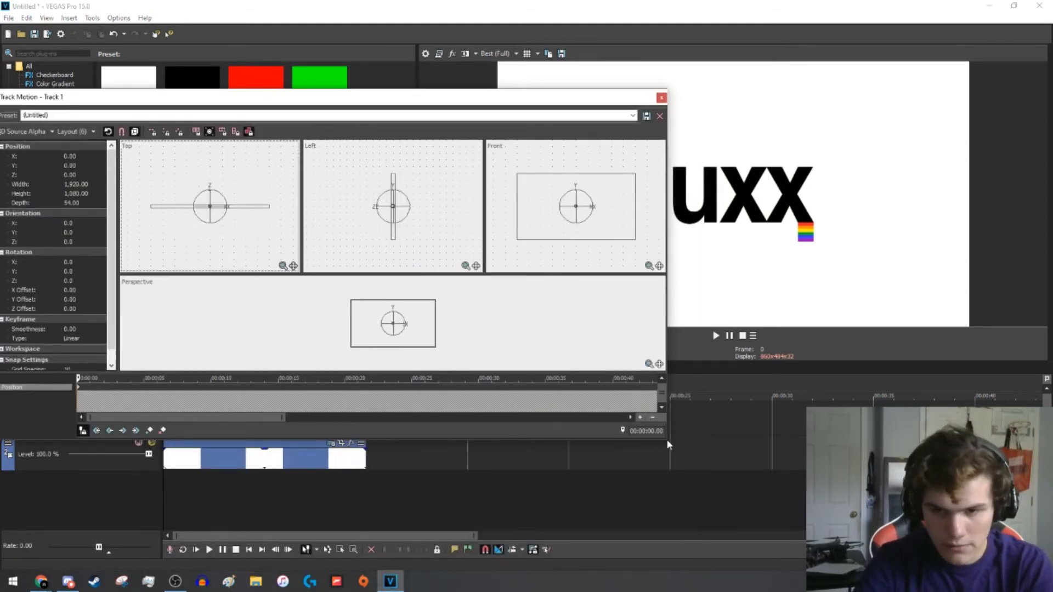
left_click_drag(666, 438, 796, 517)
left_click_drag(558, 97, 651, 99)
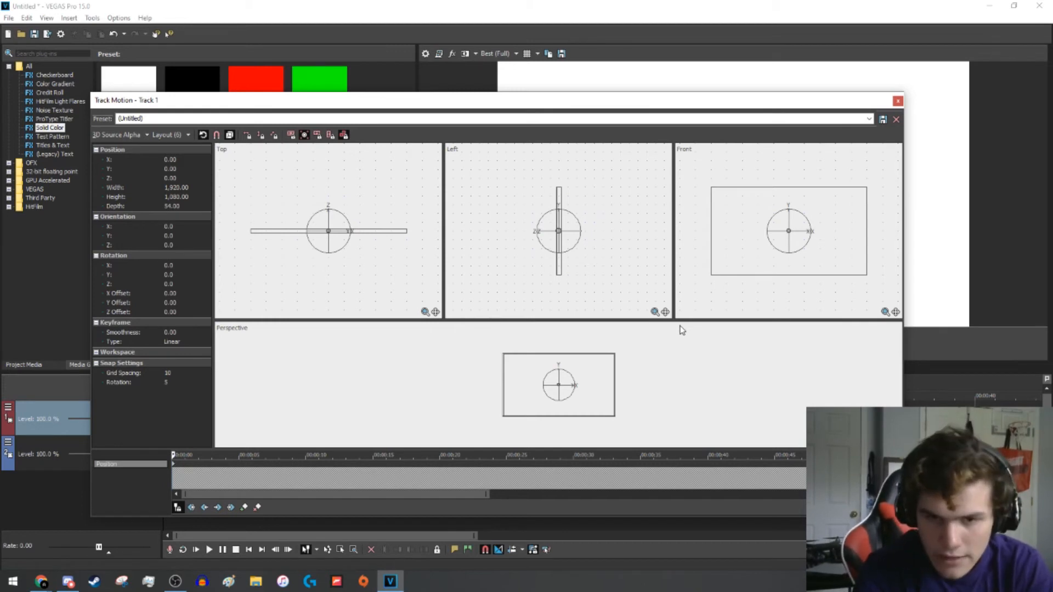
Shrink the Track Motion window and move it clear of the video preview, keeping all four views in sight
left_click_drag(680, 367, 867, 418)
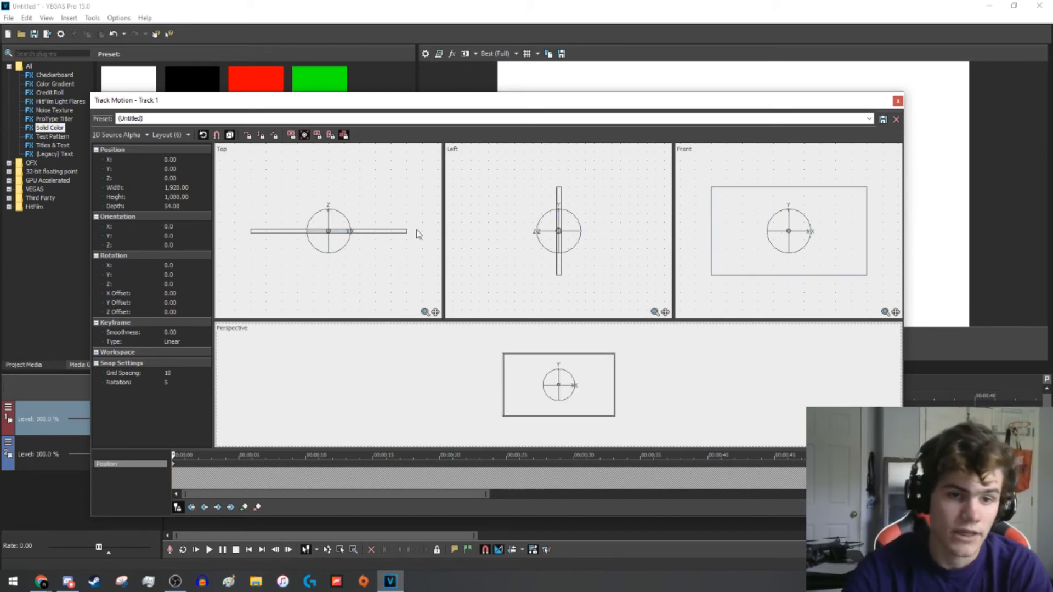
left_click_drag(794, 102, 640, 141)
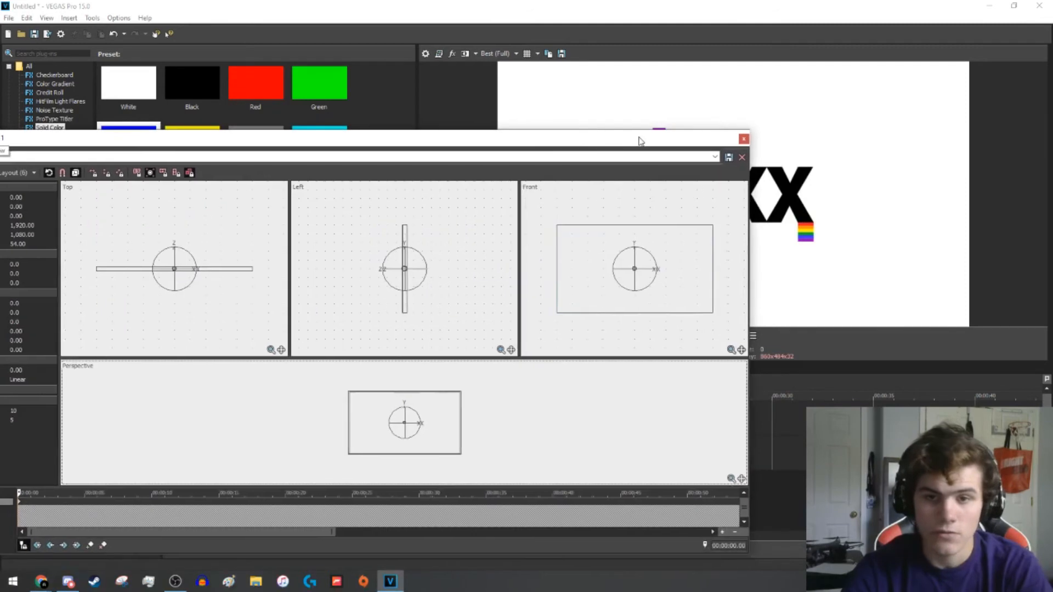
left_click_drag(749, 556, 503, 491)
left_click_drag(405, 141, 494, 158)
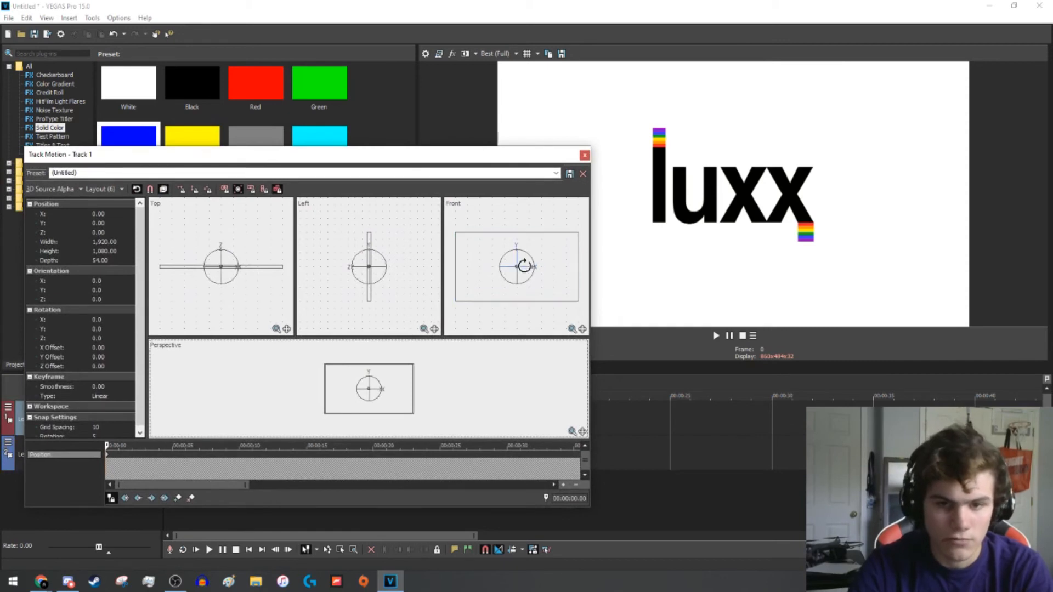
Try orienting the logo in the Front view to about -62.9 on Y and -64.2 on X, and restore the box
left_click_drag(522, 264, 512, 267)
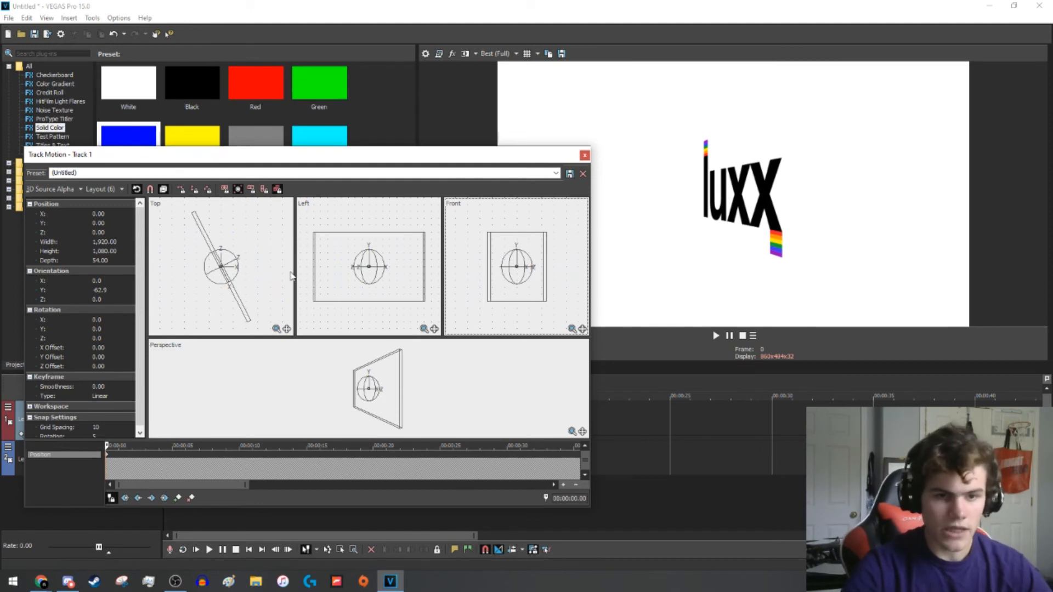
left_click_drag(517, 268, 575, 258)
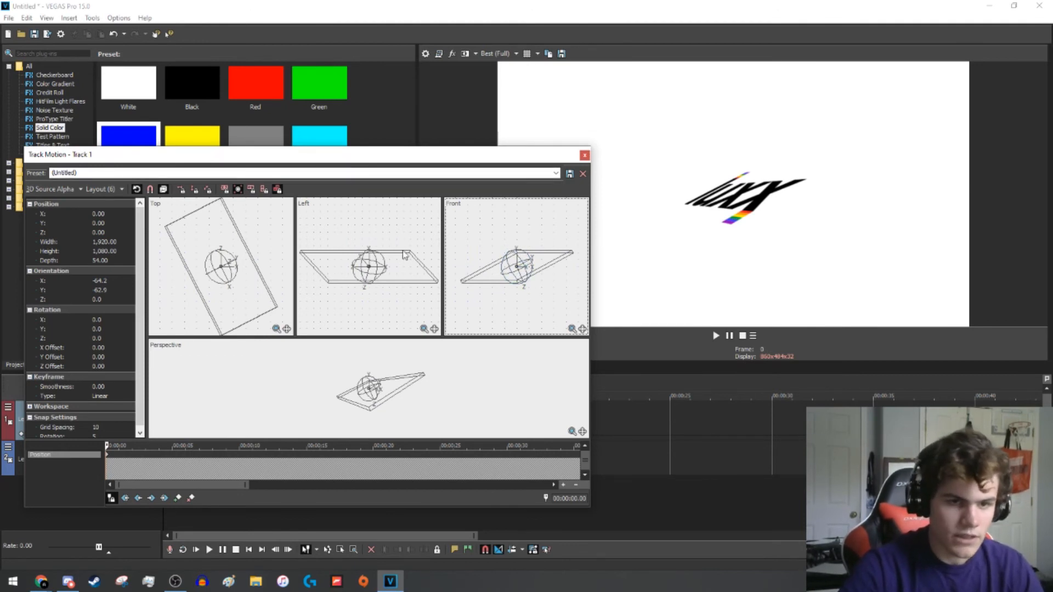
right_click(552, 228)
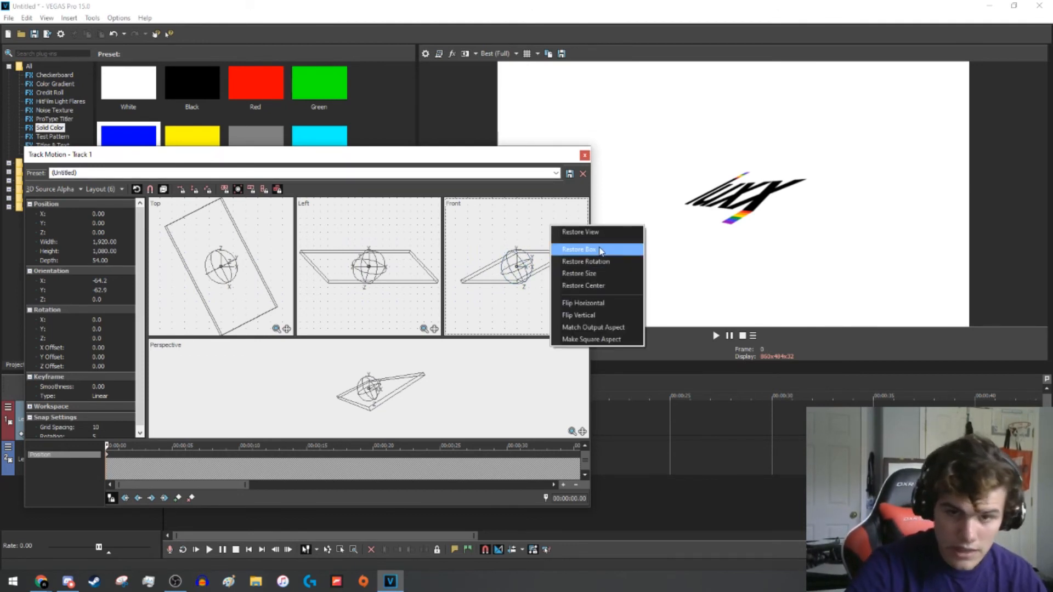
left_click(598, 250)
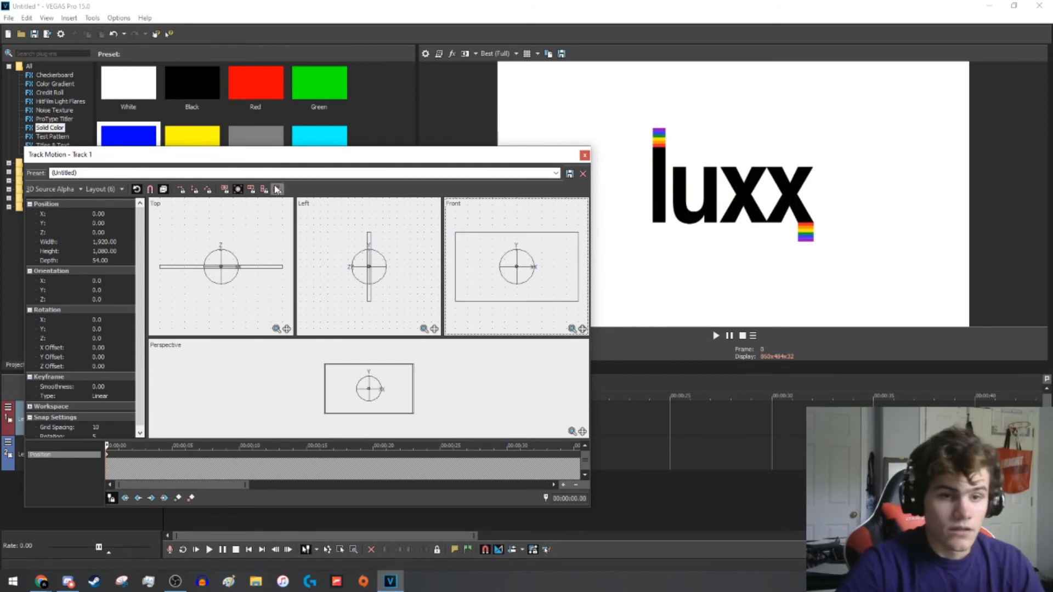
Try resizing the logo's frame from its upper-right corner in the Front view, and restore it
left_click_drag(578, 233, 546, 228)
right_click(505, 254)
left_click(568, 280)
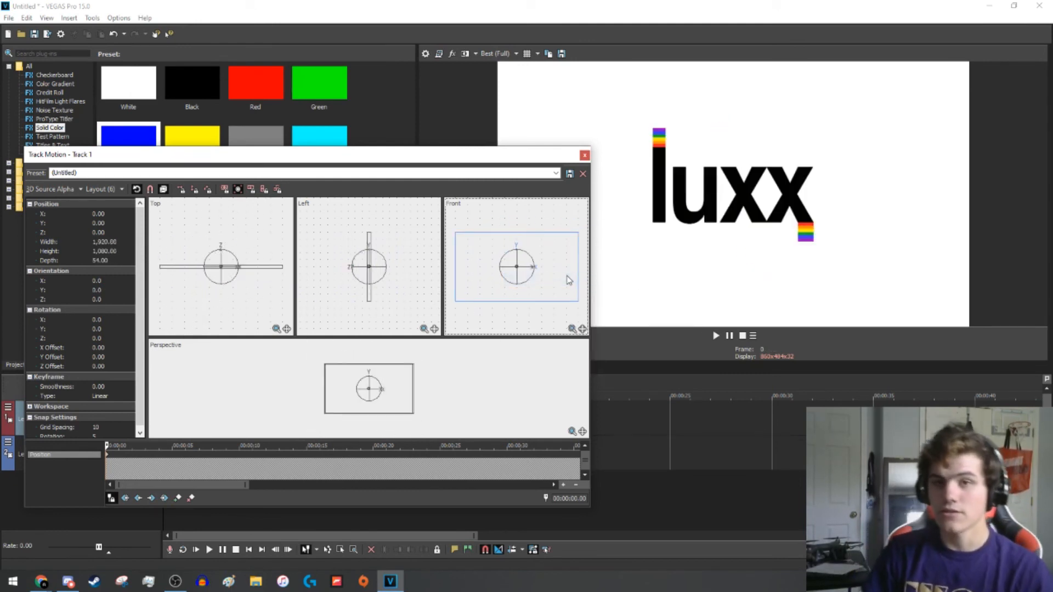